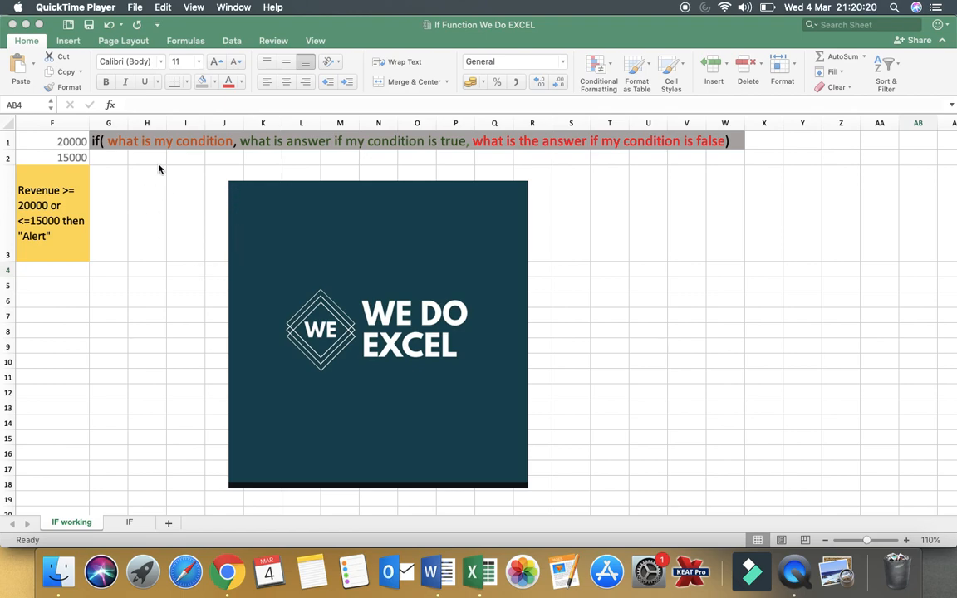
Go back to the first name in the data table, cell A4 of the IF working sheet
click(188, 216)
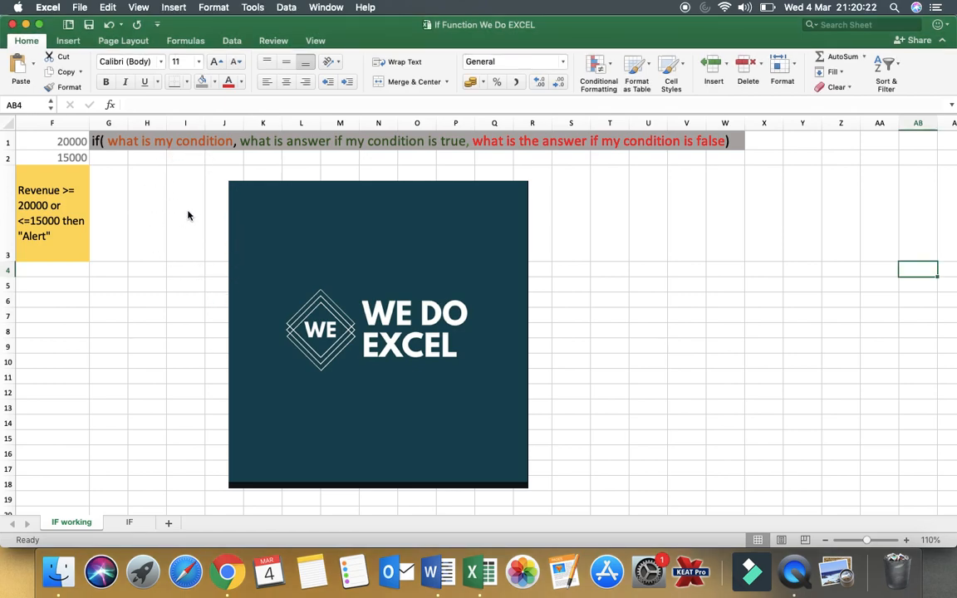
key(Left)
key(Left)
key(Left)
key(Left)
key(Left)
key(Left)
key(Left)
key(Left)
key(Left)
key(Left)
key(Left)
key(Left)
key(Left)
key(Left)
key(Left)
key(Left)
key(Left)
key(Left)
key(Left)
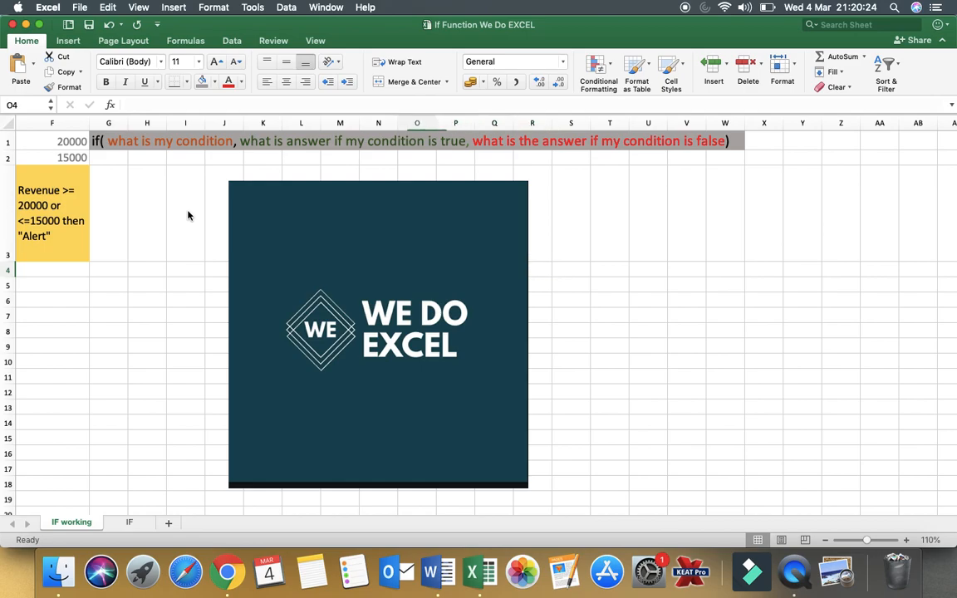
key(Left)
key(Left)
key(Left)
key(Left)
key(Left)
key(Left)
key(Left)
key(Left)
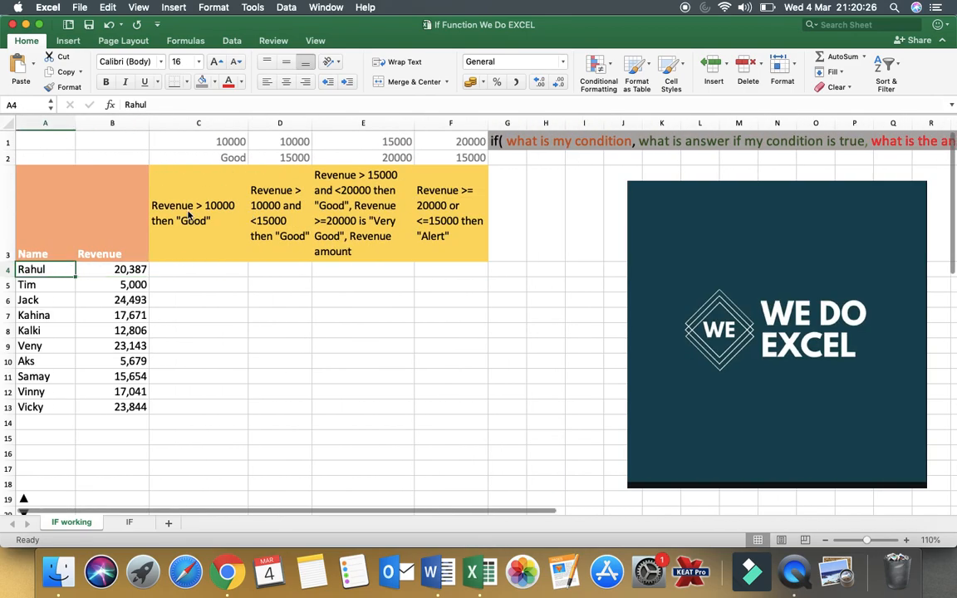
Examine the Name and Revenue columns and the first condition header in C3
key(Right)
key(Right)
key(Right)
key(Left)
key(Left)
key(Left)
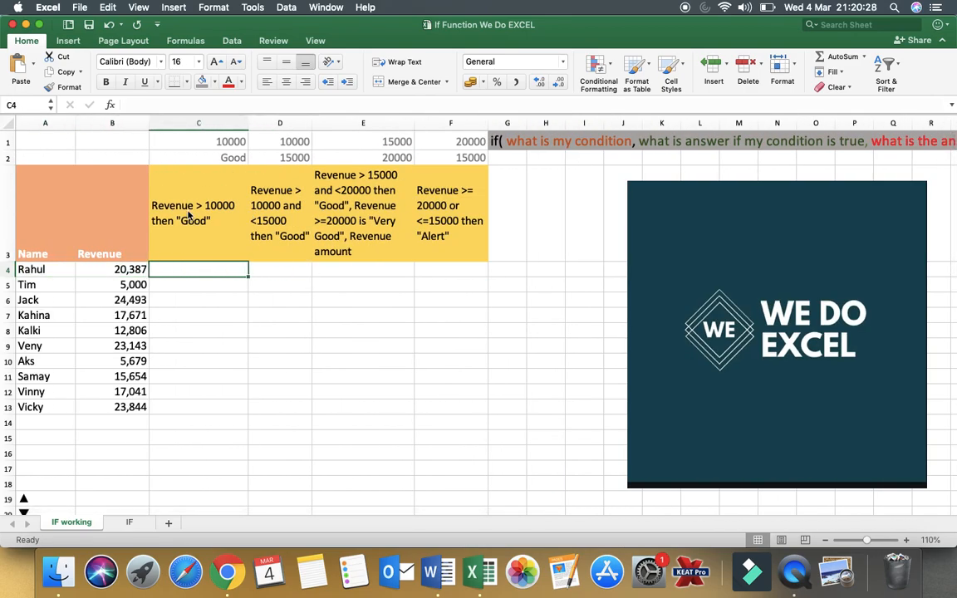
key(Down)
key(Down)
key(Down)
key(Down)
key(Down)
key(Down)
key(Down)
key(Down)
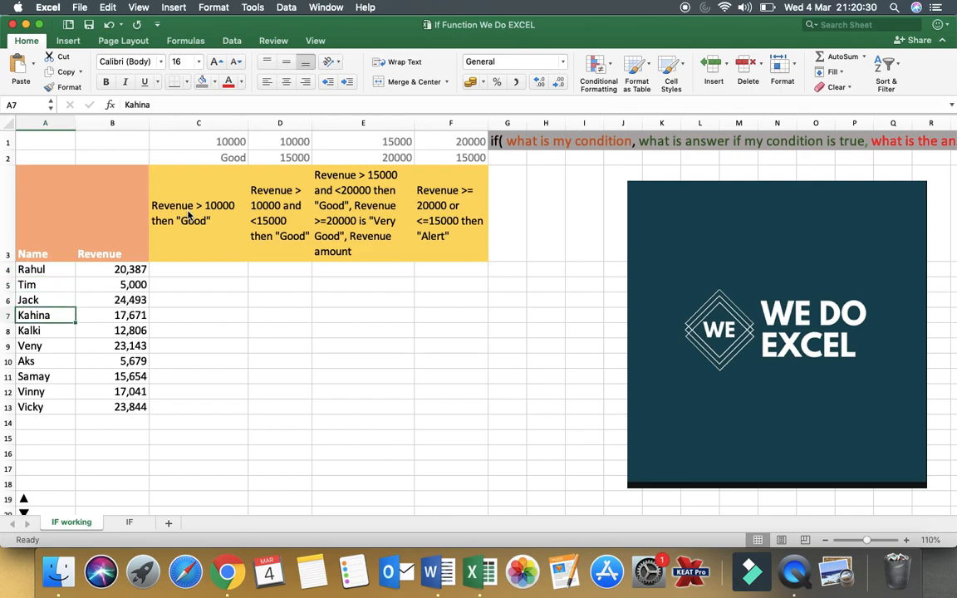
key(Up)
key(Up)
key(Up)
key(Right)
key(Up)
key(Up)
key(Up)
key(Up)
key(Up)
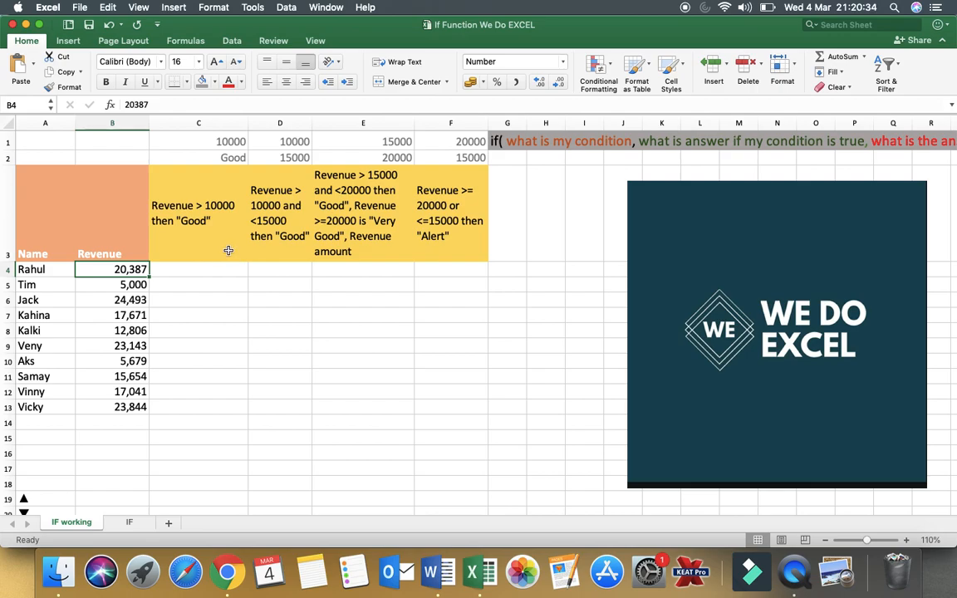
click(224, 208)
key(Down)
key(Up)
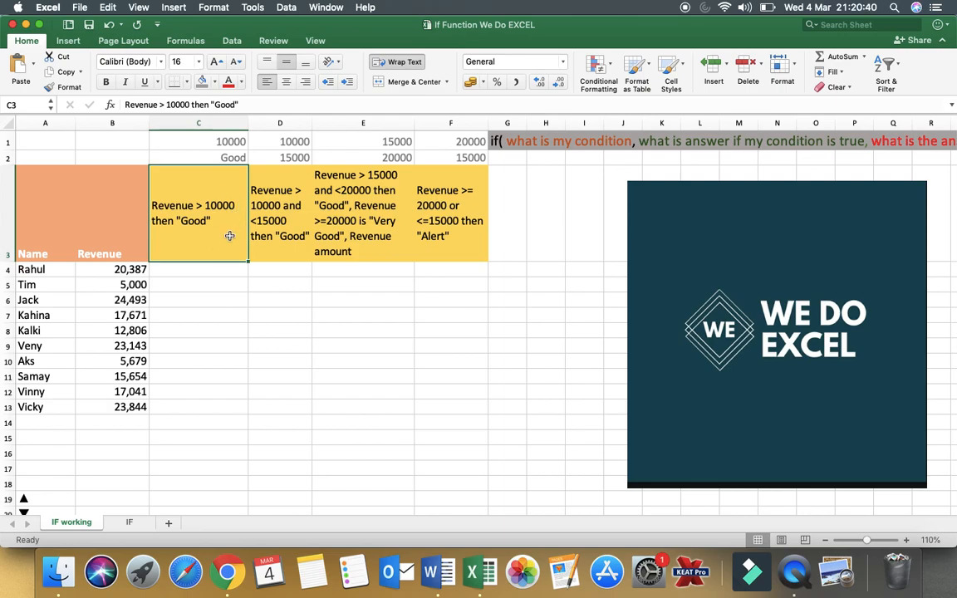
Start an IF formula in C4 that tests whether the revenue in B4 is greater than C1
click(187, 271)
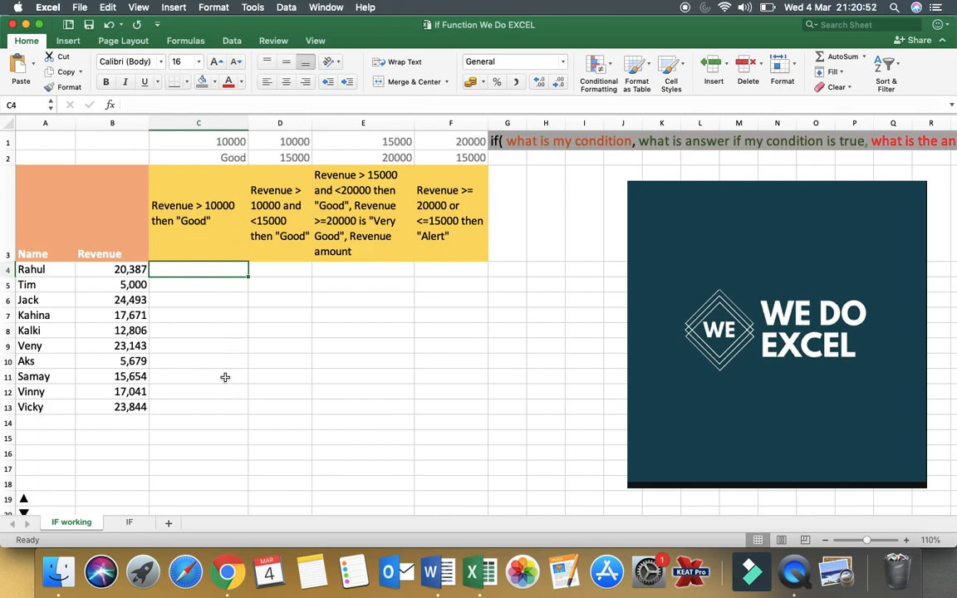
text(=if()
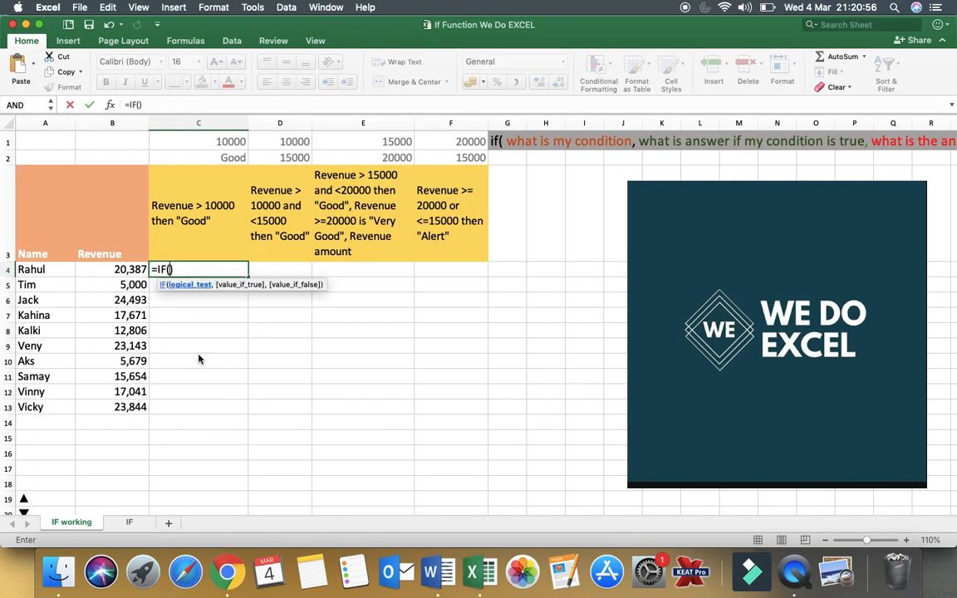
click(114, 268)
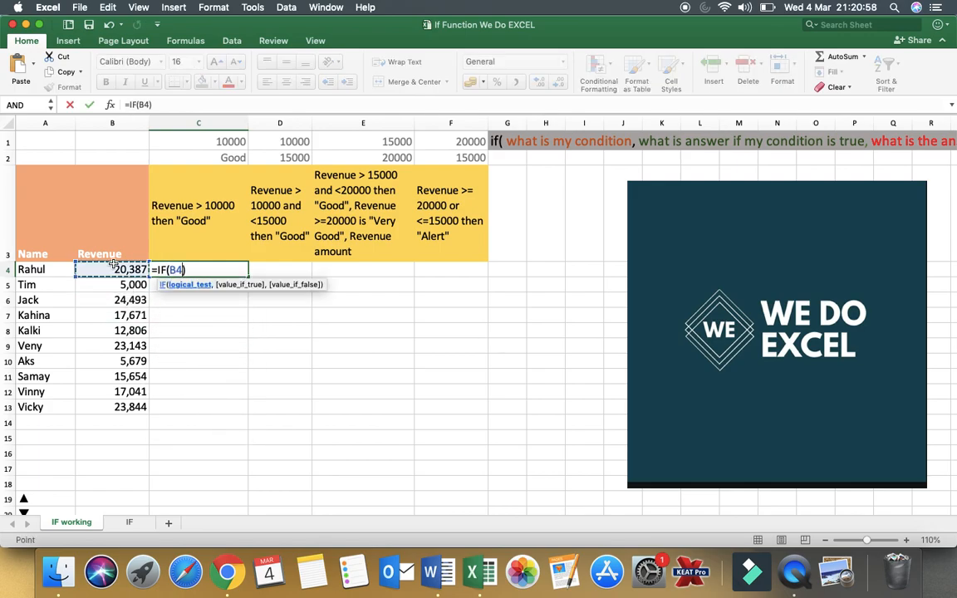
text(>)
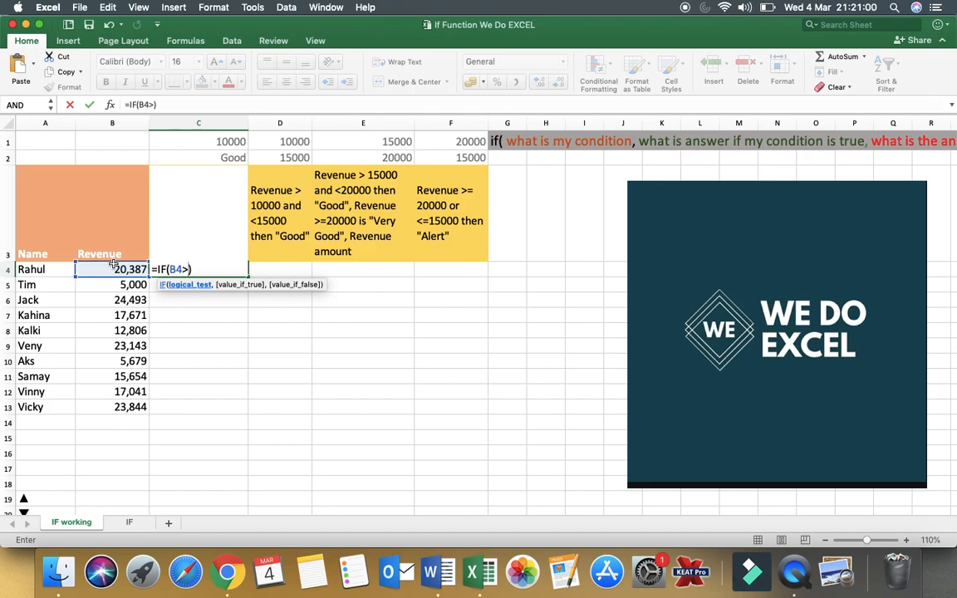
click(192, 143)
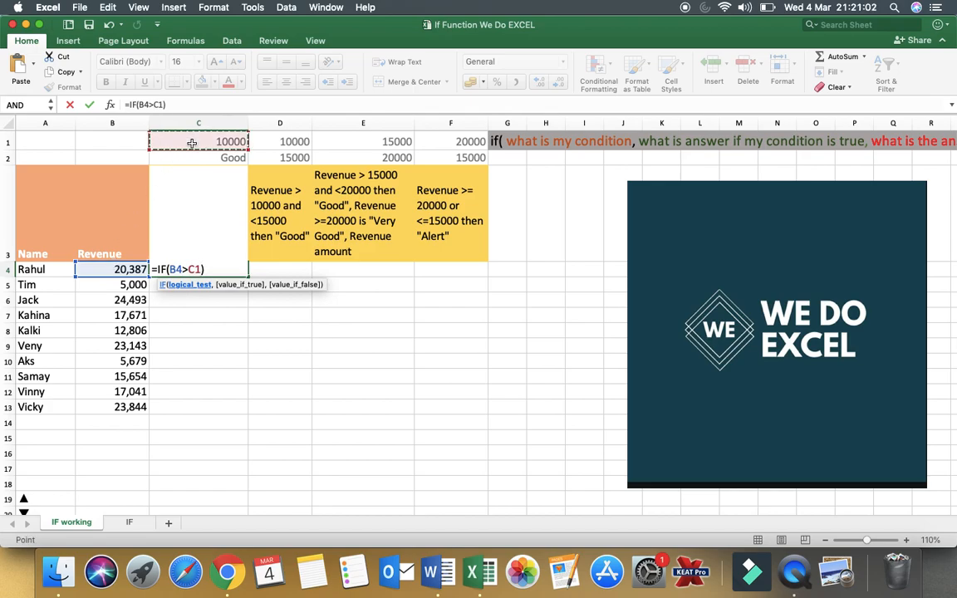
Try the fixed value 10000 in place of C1 as the condition's threshold, and restore the C1 reference
key(BackSpace)
key(BackSpace)
text(10000)
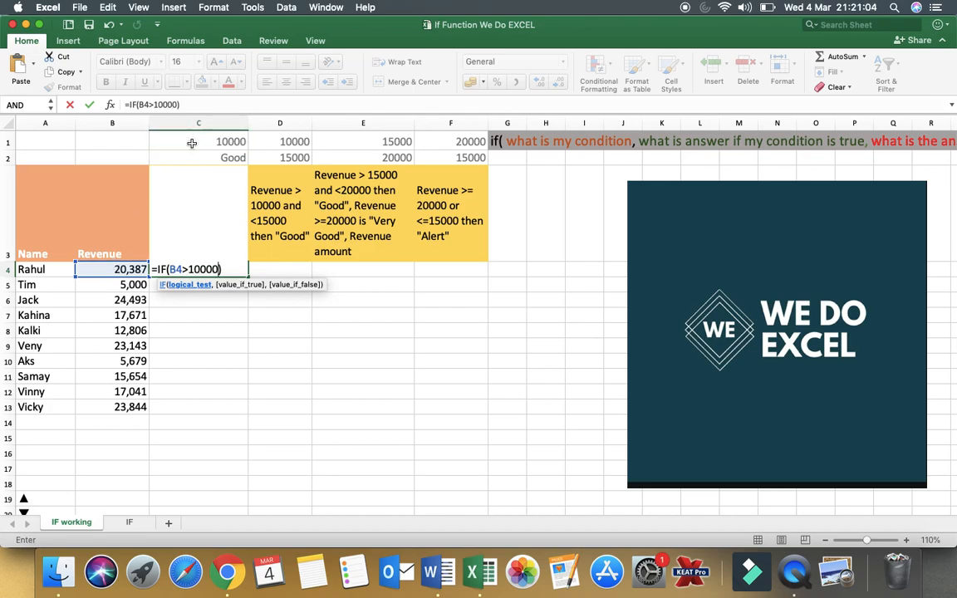
key(BackSpace)
key(BackSpace)
key(BackSpace)
key(BackSpace)
key(BackSpace)
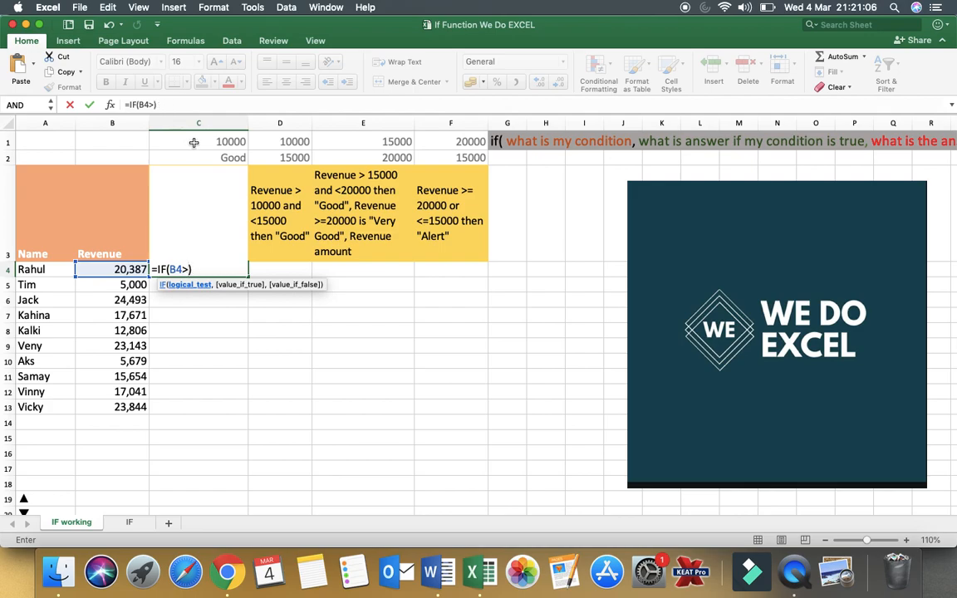
click(193, 143)
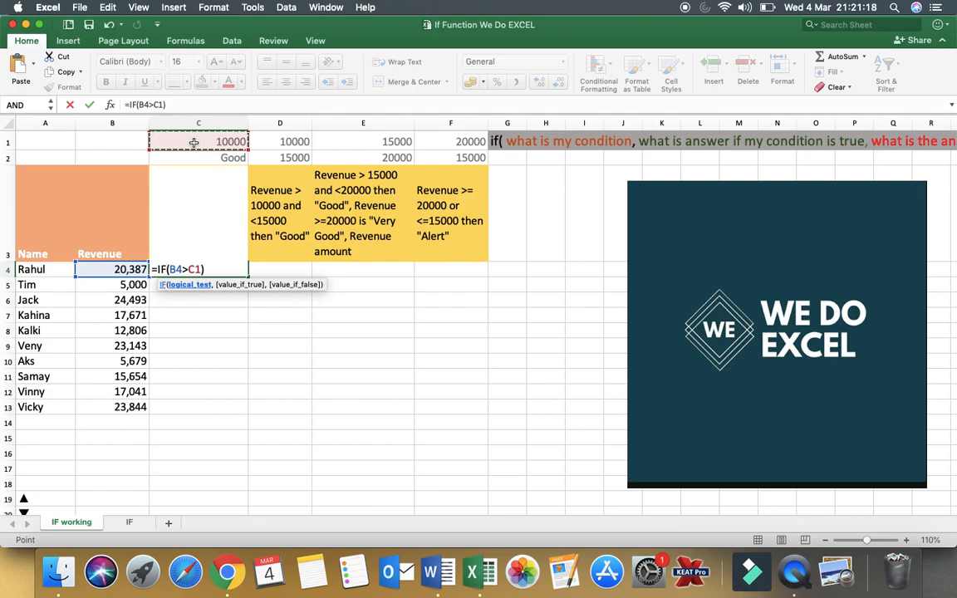
key(BackSpace)
key(BackSpace)
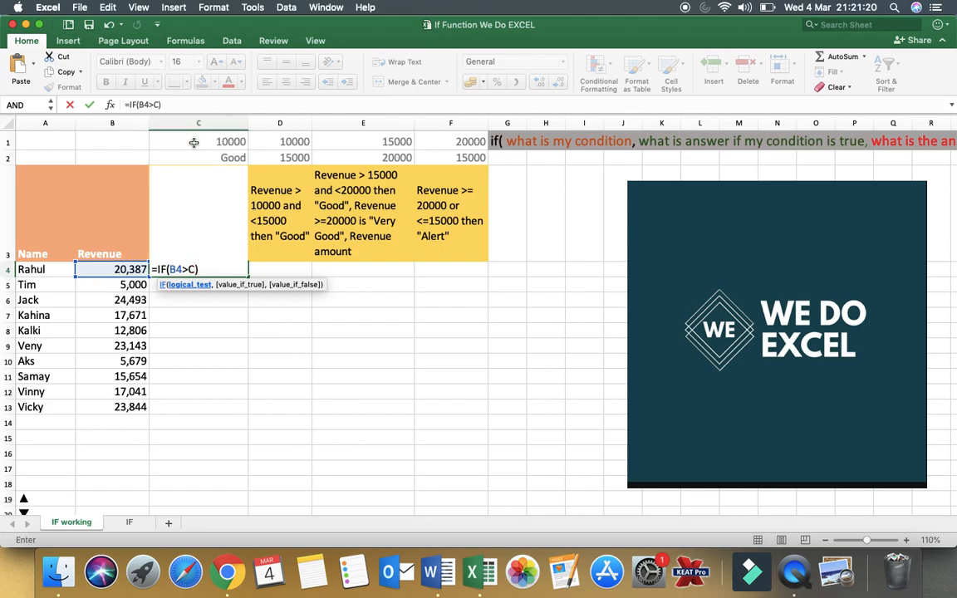
text(10000)
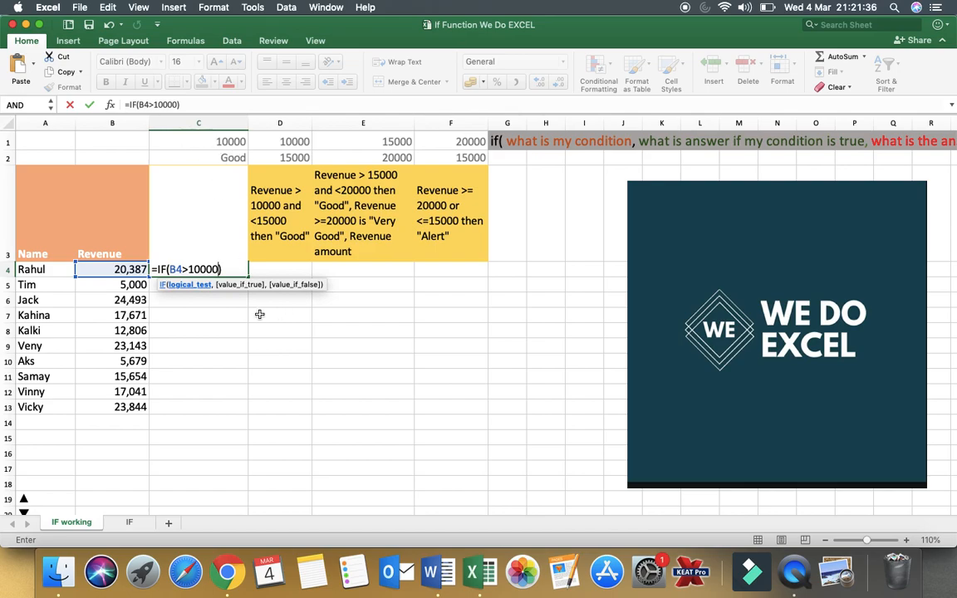
key(BackSpace)
key(BackSpace)
key(BackSpace)
key(BackSpace)
key(BackSpace)
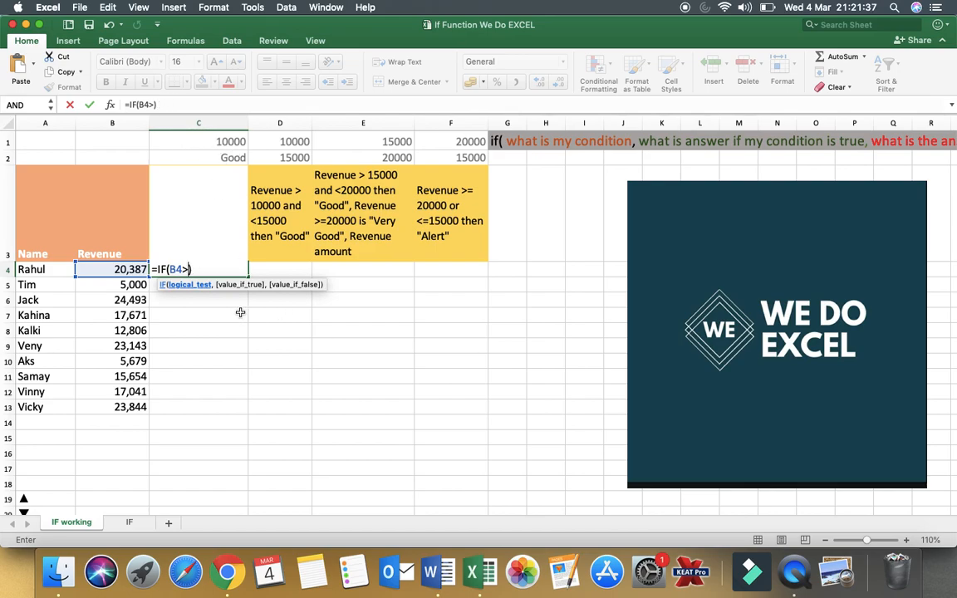
click(228, 141)
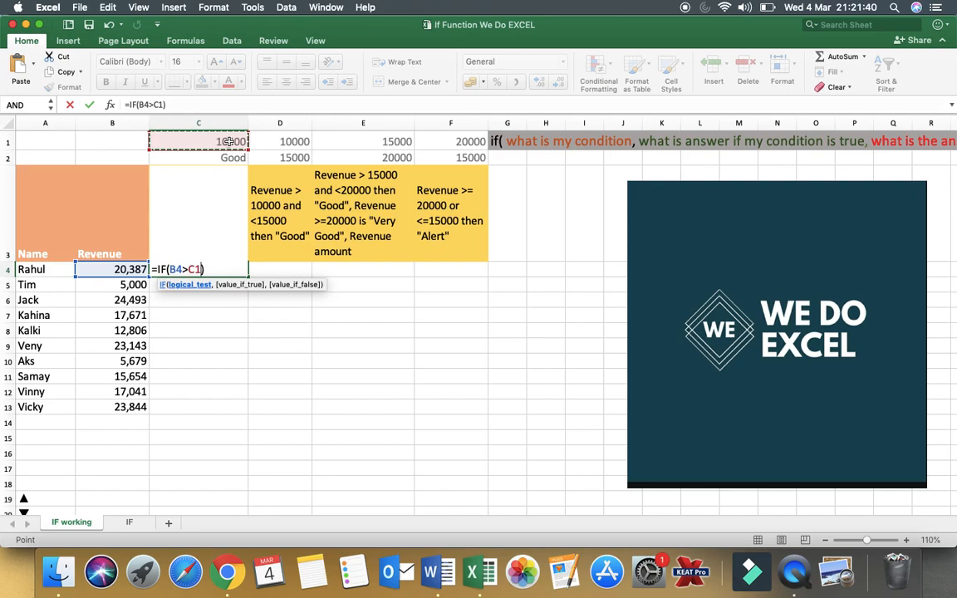
Complete the C4 formula as =IF(B4>C1,C2,""), with C2 as the true result and empty text as the false result
text(,)
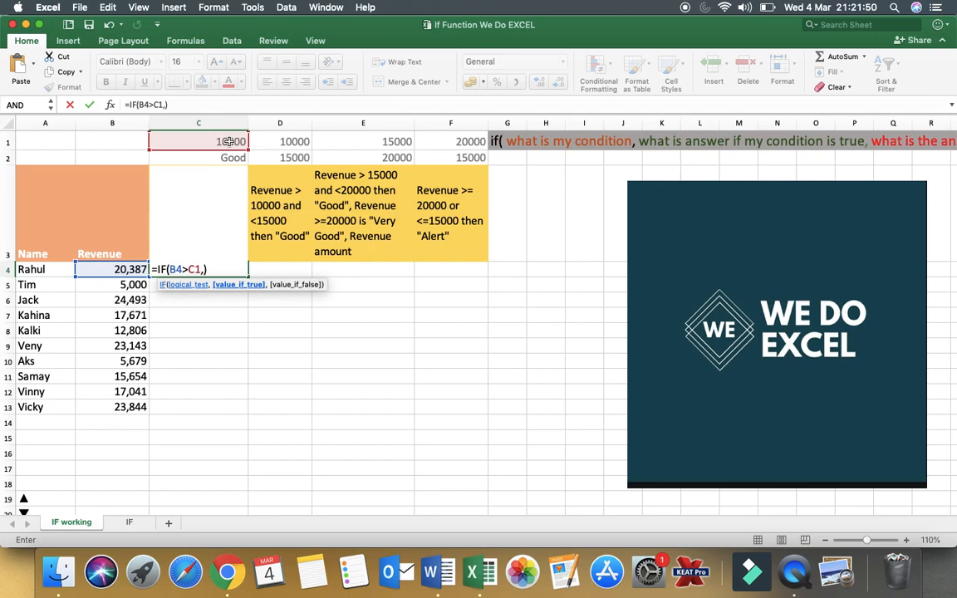
text(dnks)
key(BackSpace)
key(BackSpace)
key(BackSpace)
key(BackSpace)
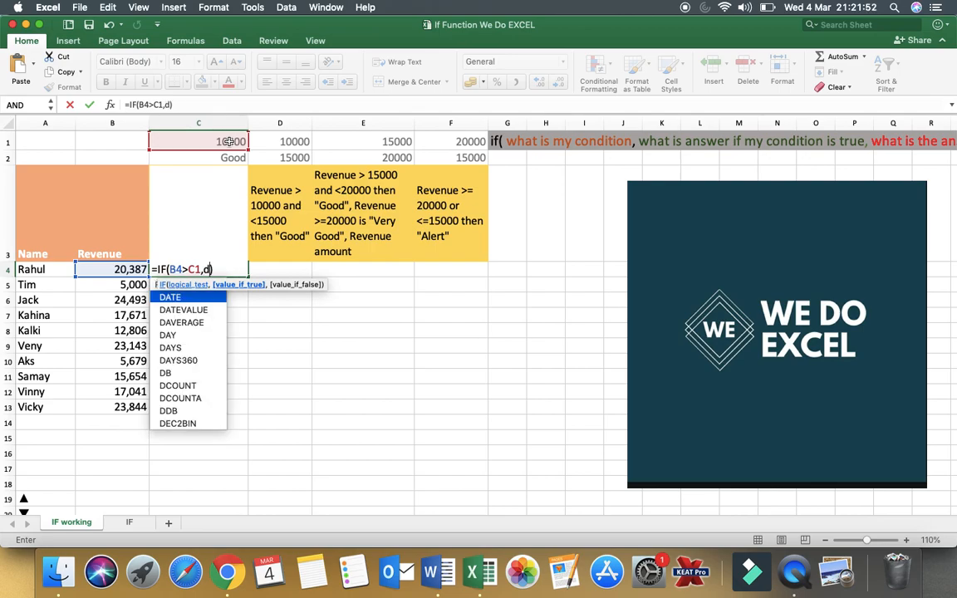
click(229, 157)
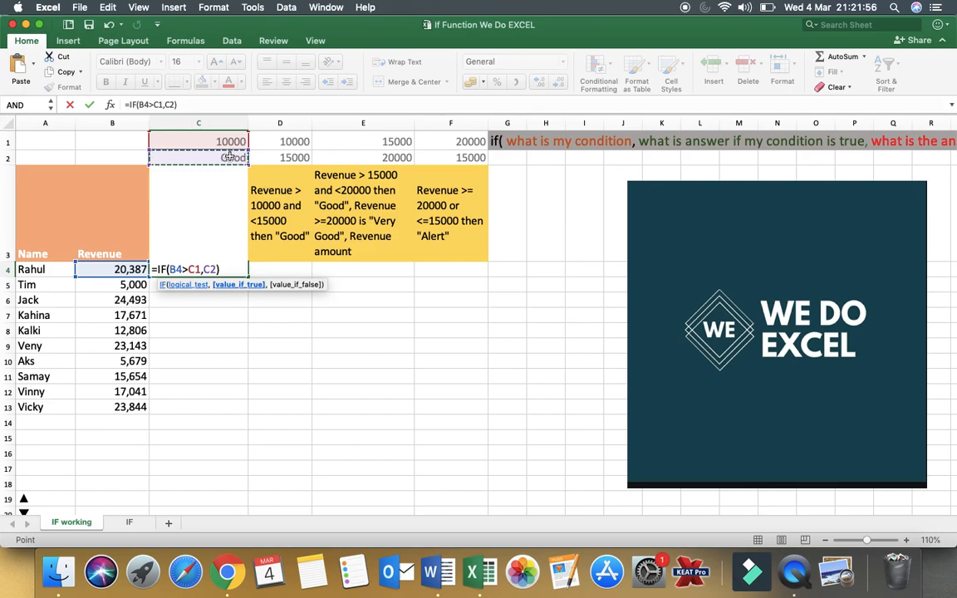
text(,)
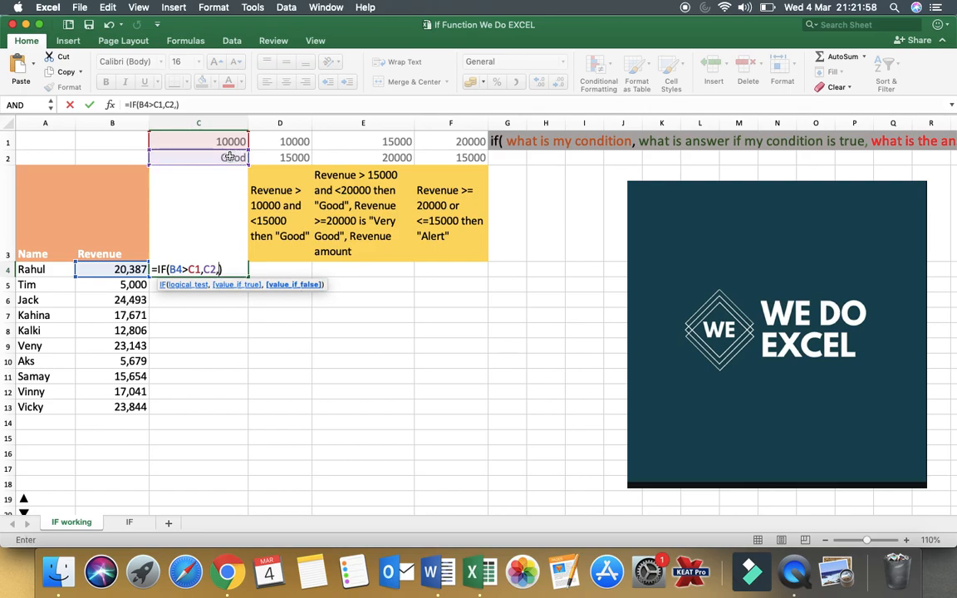
text(""))
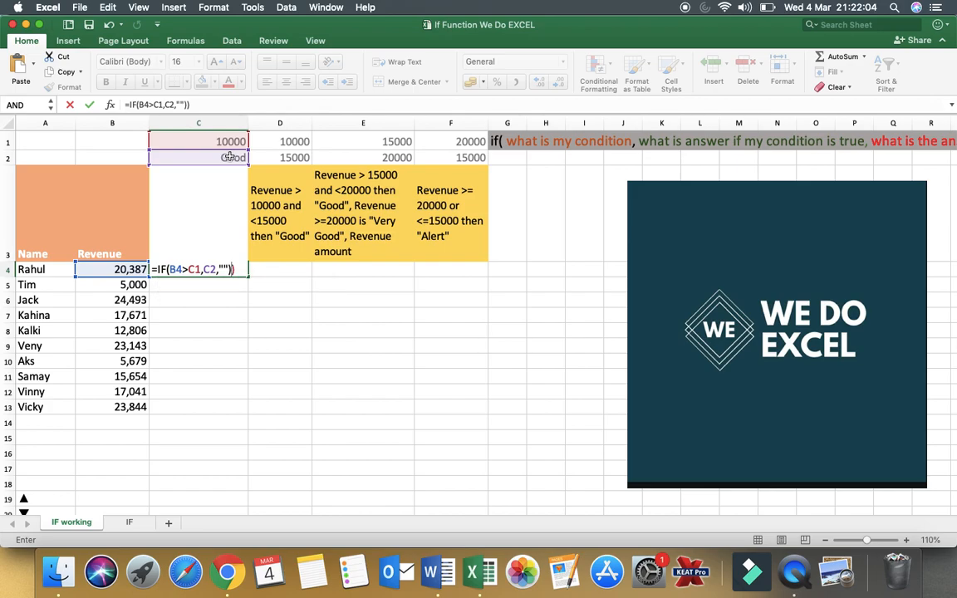
key(BackSpace)
key(Return)
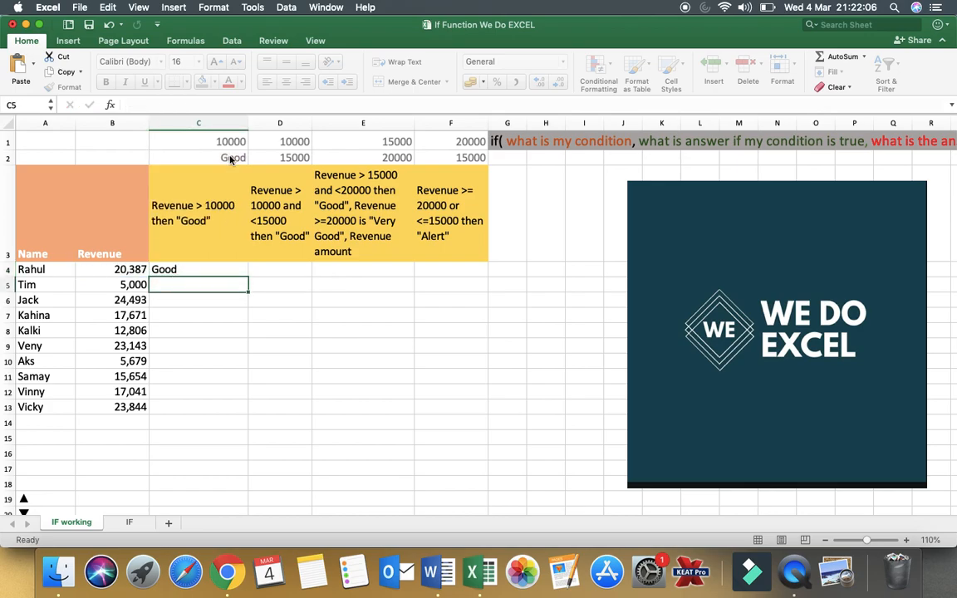
Copy the IF formula from C4 to the remaining rows, C5 through C13
key(Up)
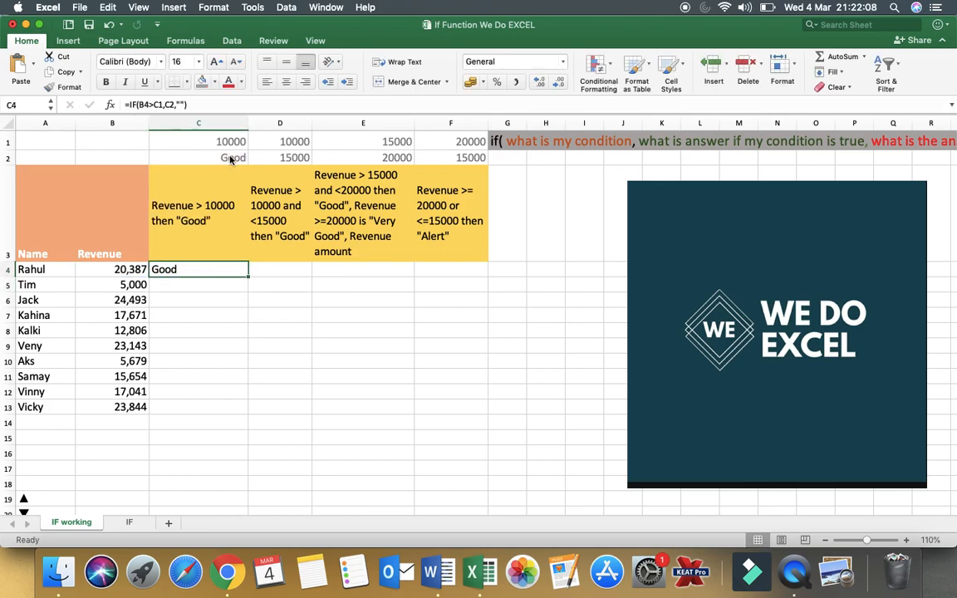
key(cmd+c)
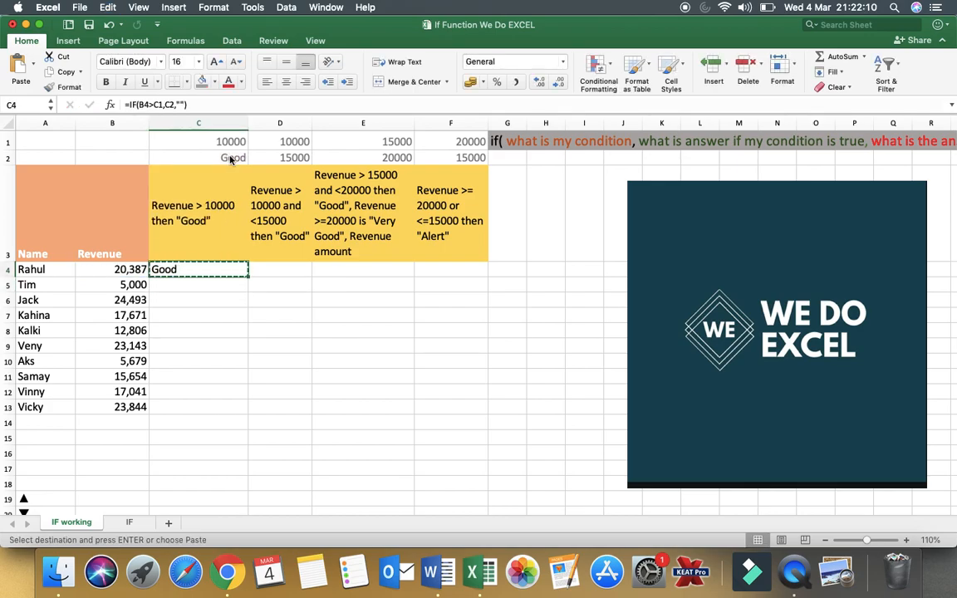
key(Escape)
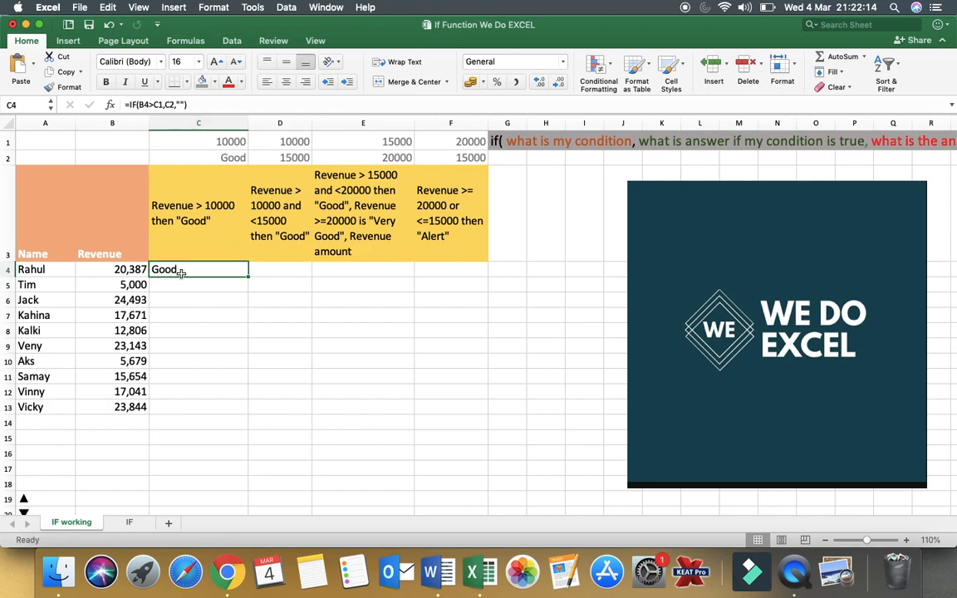
key(cmd+c)
click(183, 278)
key(shift+Down)
key(shift+Down)
key(shift+Down)
key(shift+Down)
key(shift+Down)
key(shift+Down)
key(shift+Down)
key(shift+Down)
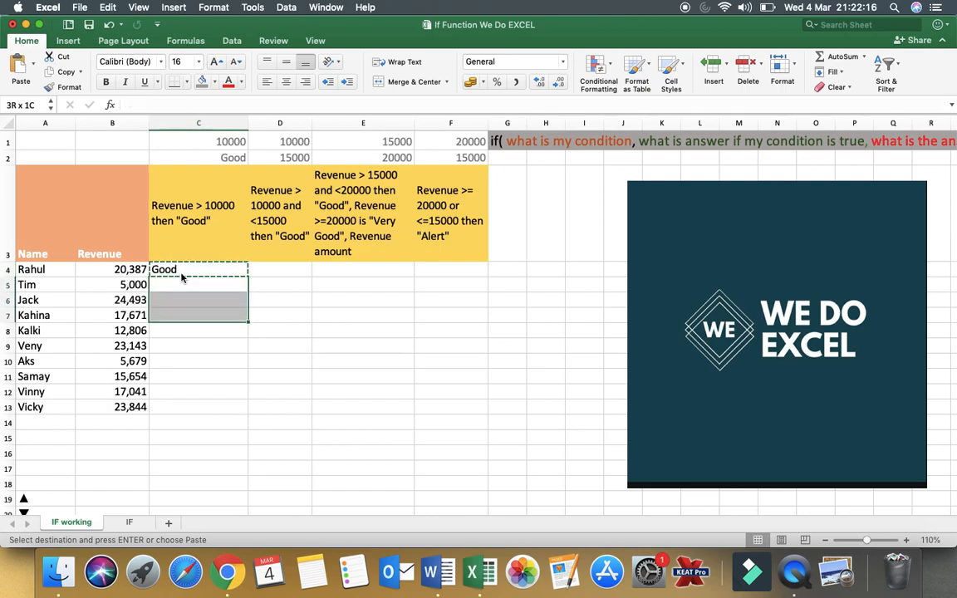
key(cmd+v)
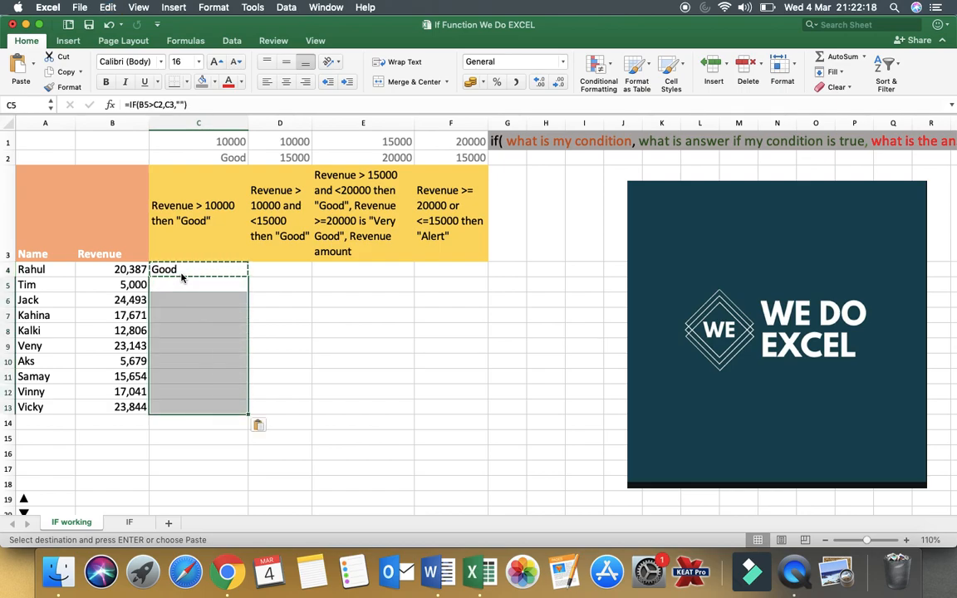
key(Escape)
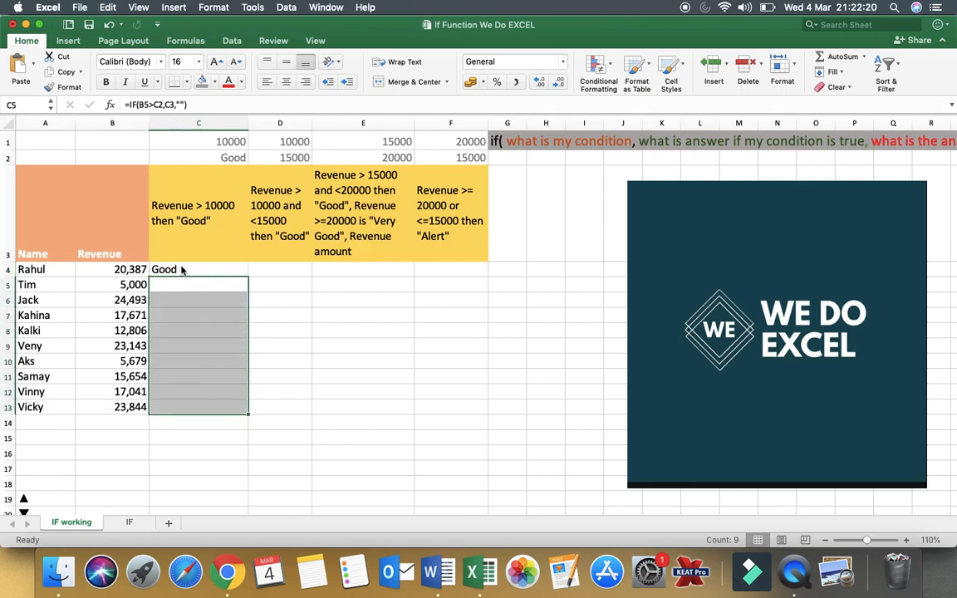
Compare the cell references used by the formulas in C4 and C5
double_click(182, 270)
key(Escape)
double_click(181, 270)
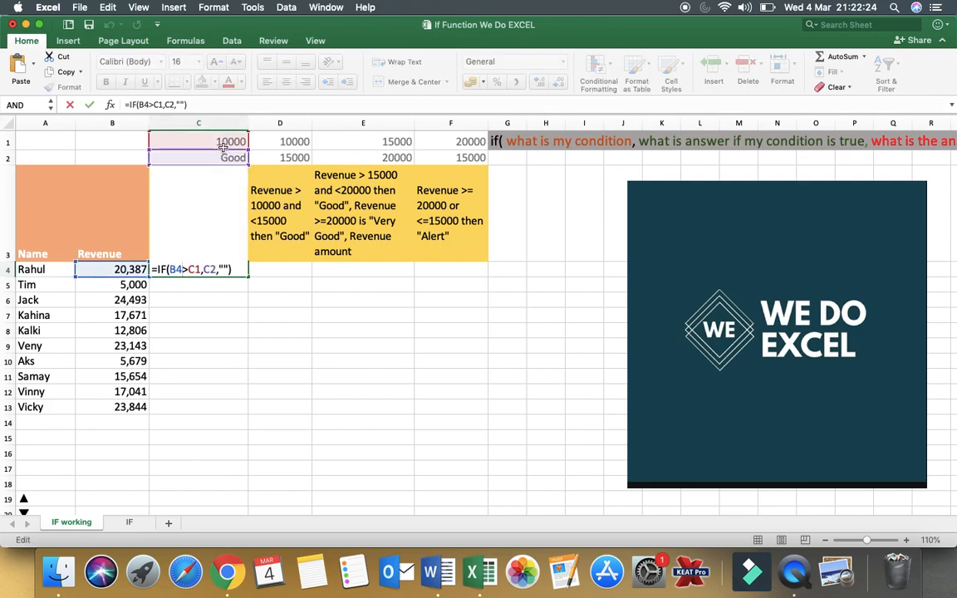
key(Return)
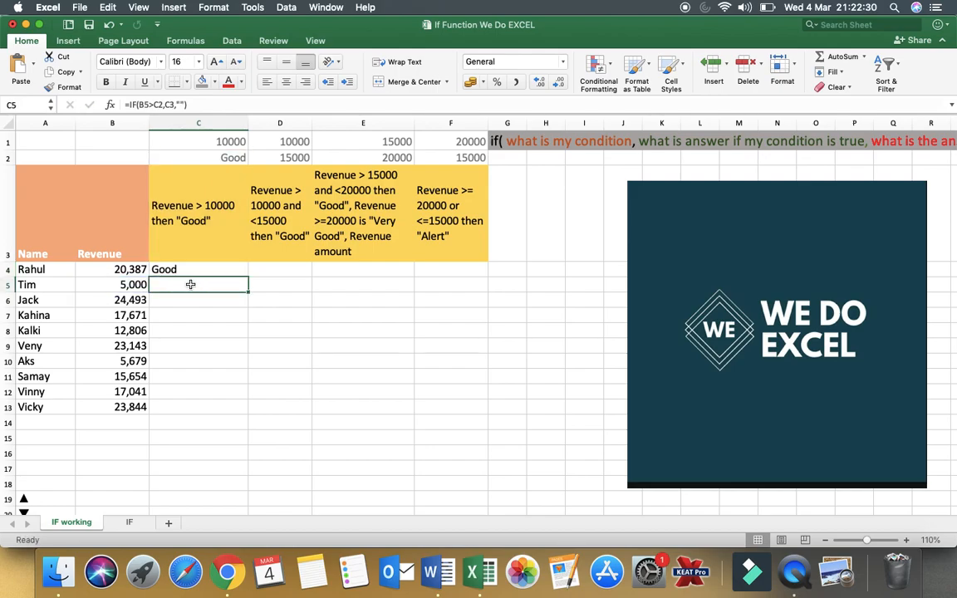
double_click(192, 285)
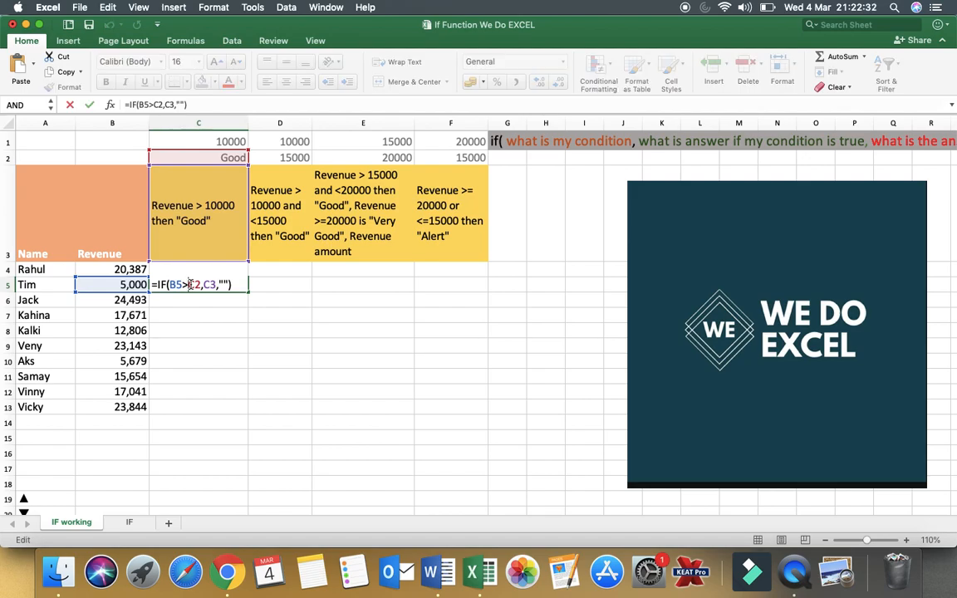
key(Escape)
click(184, 270)
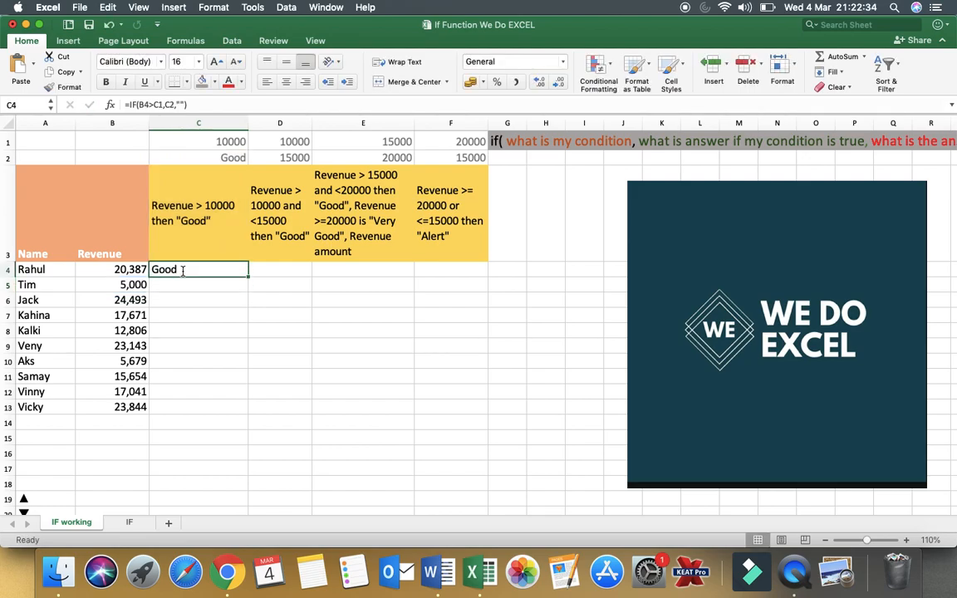
click(161, 105)
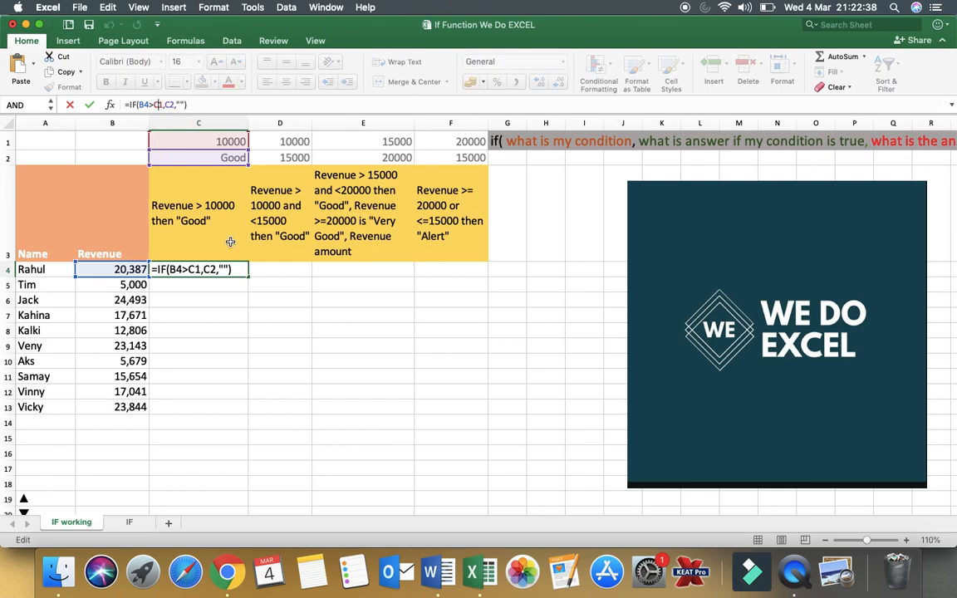
key(F4)
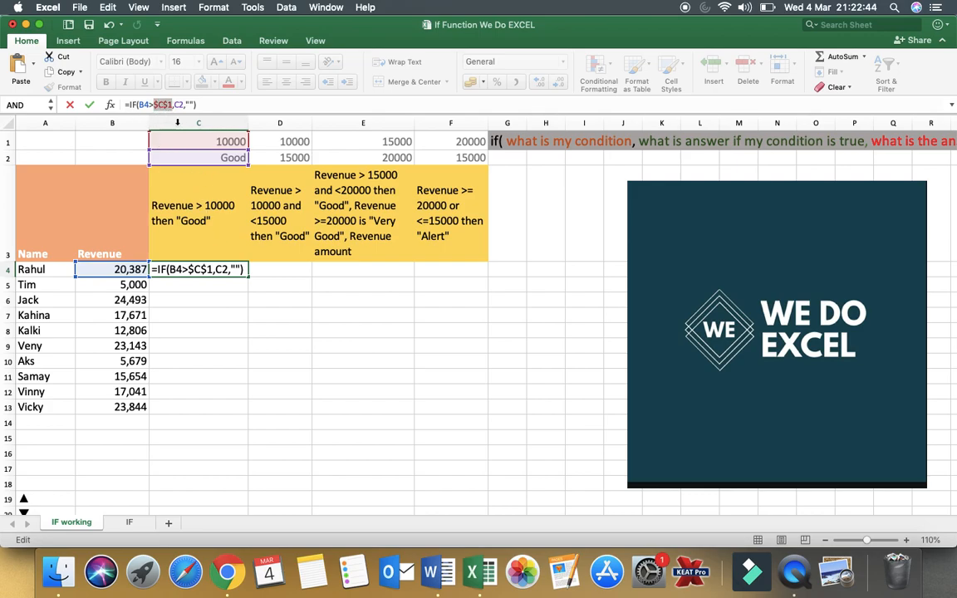
click(179, 105)
key(F4)
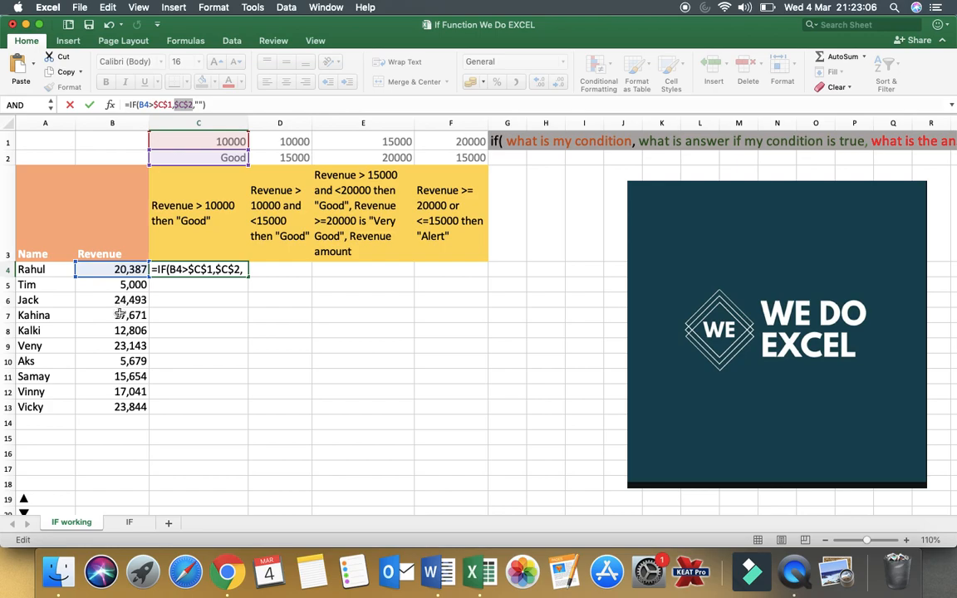
key(Escape)
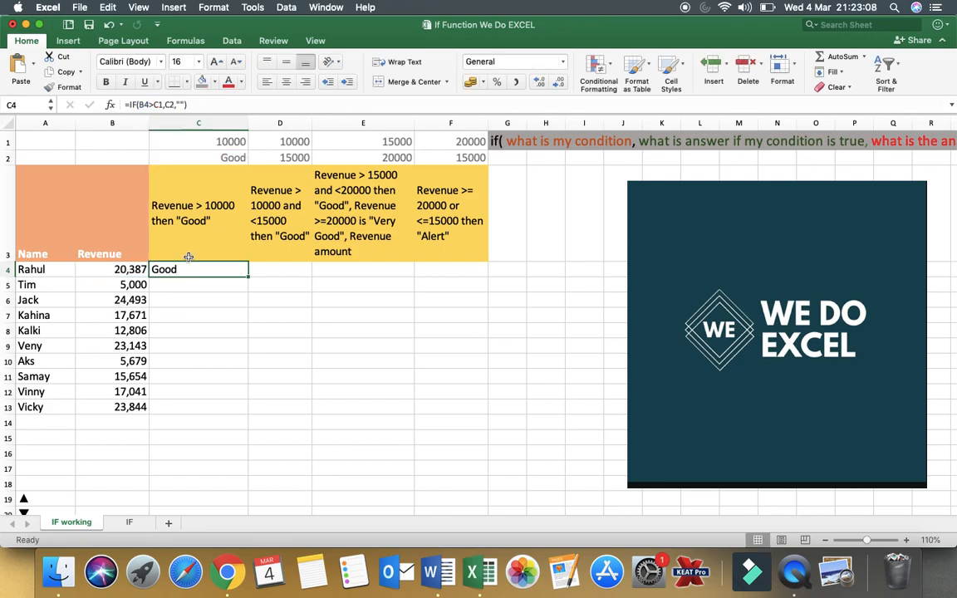
Copy the relative-reference IF formula from C4 to C5 through C13 again
key(super+c)
key(Down)
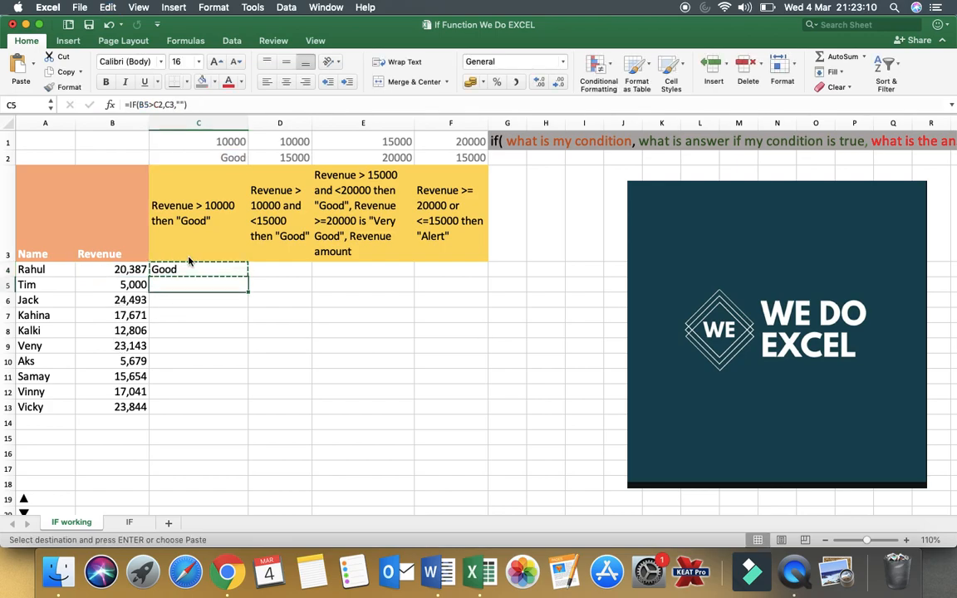
key(shift+Down)
key(shift+Down)
key(shift+Down)
key(shift+Down)
key(shift+Down)
key(shift+Down)
key(shift+Down)
key(shift+Down)
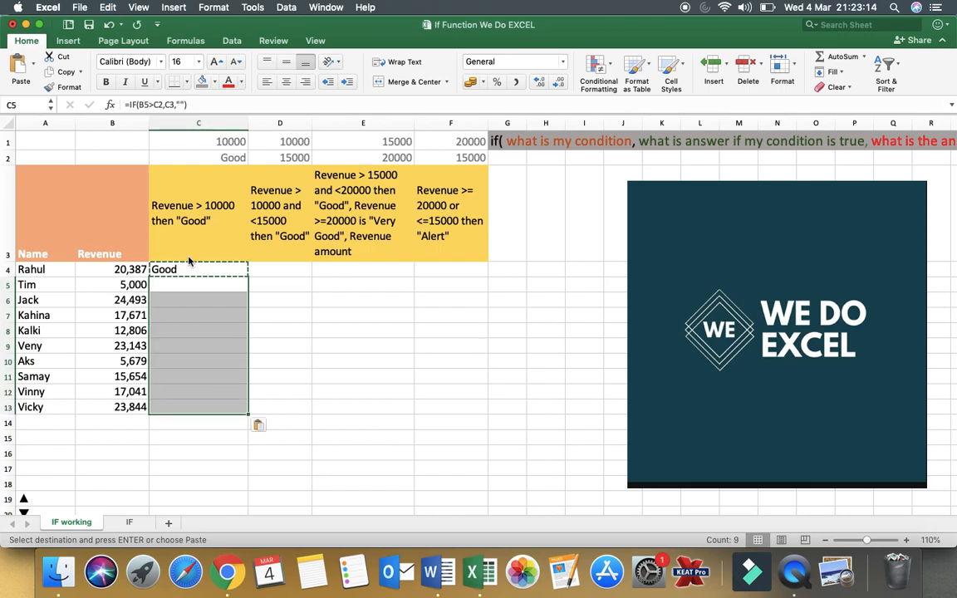
Inspect which cells the formulas in C4 and C5 refer to
double_click(189, 267)
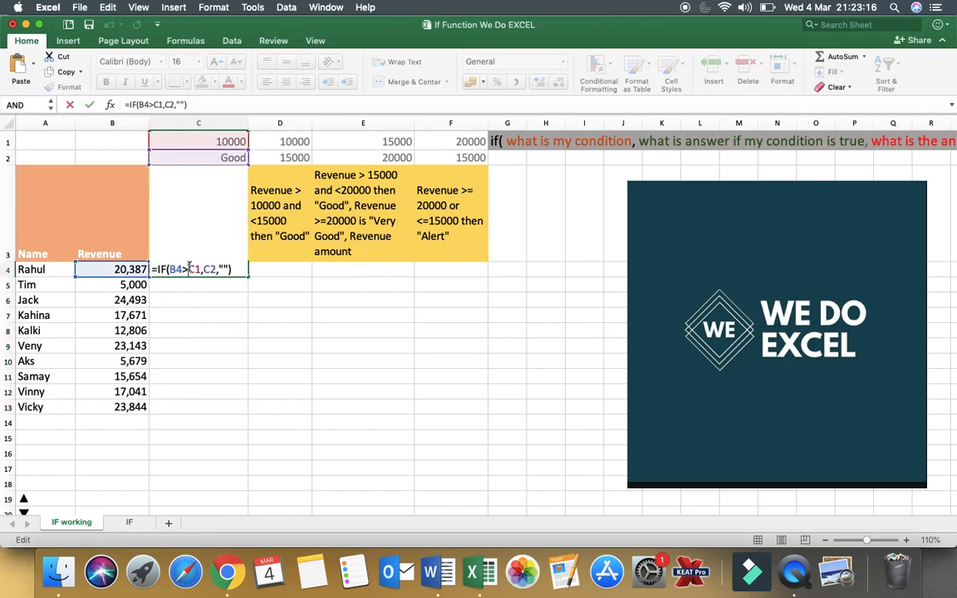
key(Return)
double_click(189, 285)
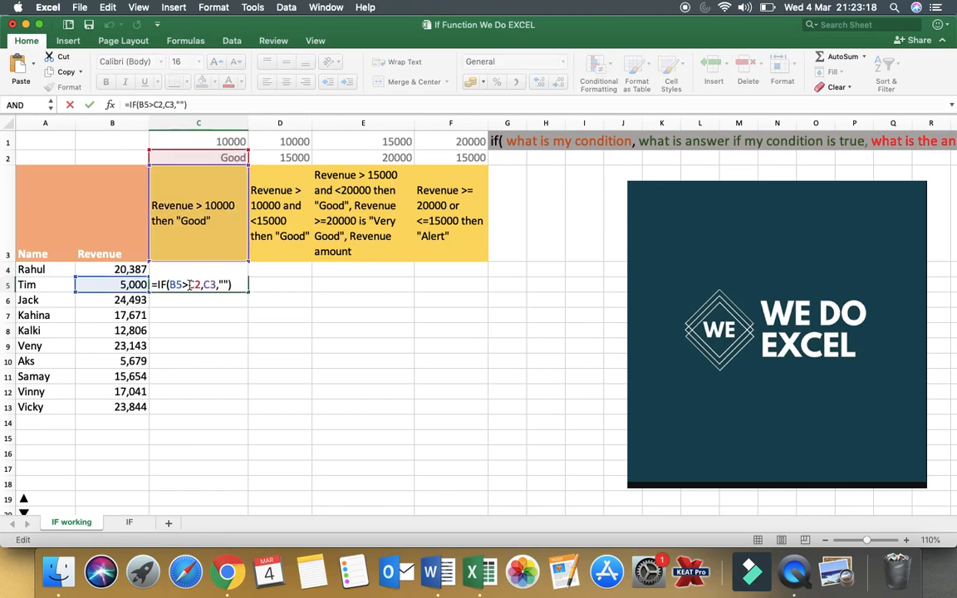
key(Escape)
Make the threshold and true-result references in C4 absolute, giving =IF(B4>$C$1,$C$2,"")
click(190, 267)
double_click(190, 267)
key(Escape)
click(158, 104)
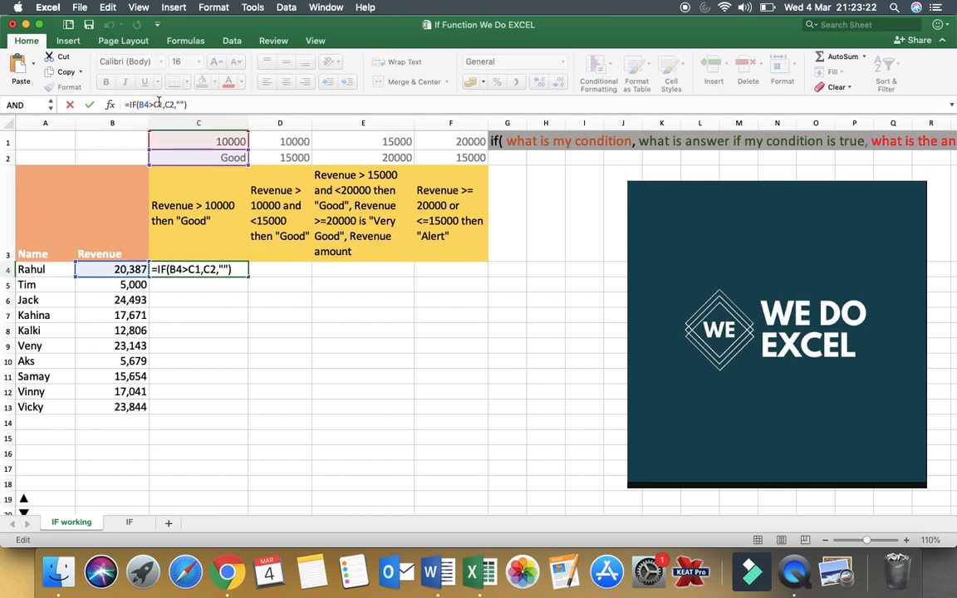
double_click(156, 104)
key(F4)
click(182, 105)
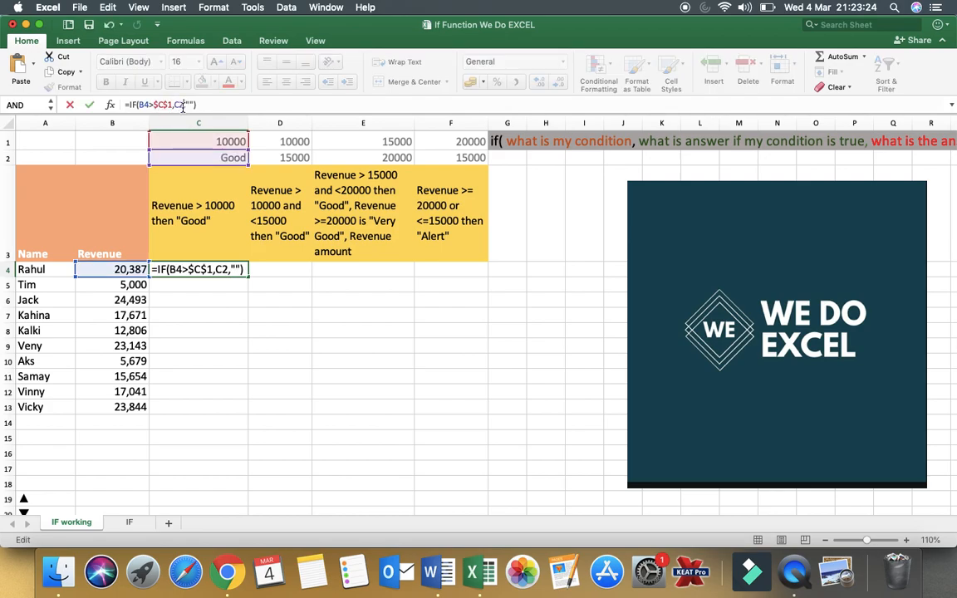
key(F4)
key(Return)
Copy the absolute-reference IF formula from C4 to C5 through C13
key(Up)
key(super+c)
key(Down)
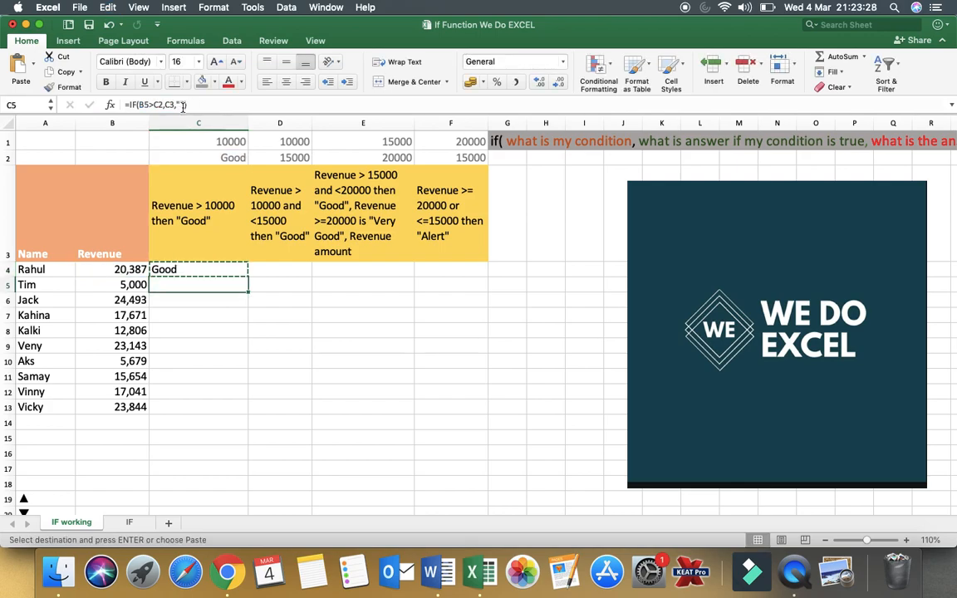
key(shift+Down)
key(shift+Down)
key(shift+Down)
key(shift+Down)
key(shift+Down)
key(shift+Down)
key(shift+Down)
key(shift+Down)
key(super+v)
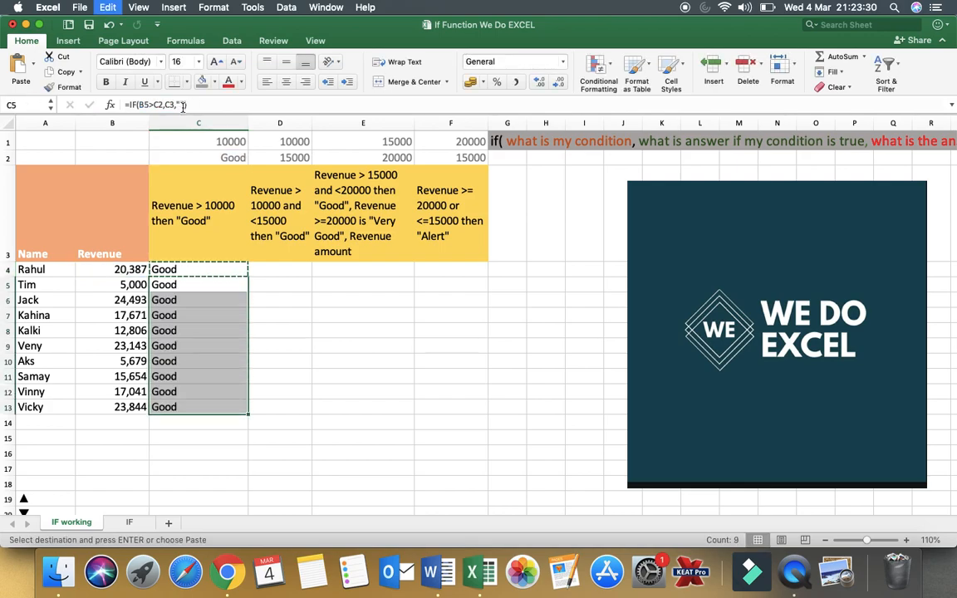
key(Escape)
Check the IF results and copied formulas down column C against the revenue values
click(180, 288)
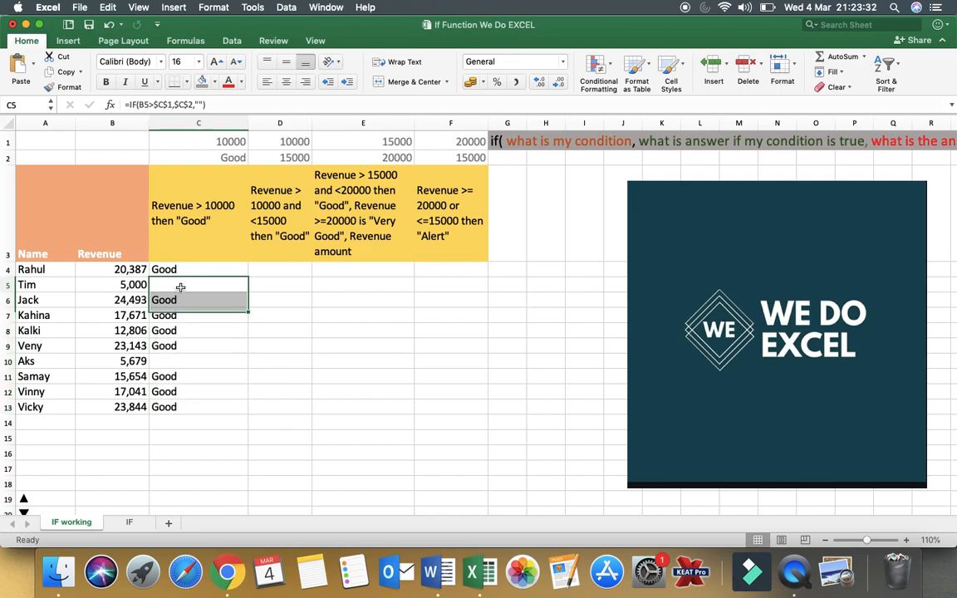
key(Down)
key(Down)
key(Down)
key(Down)
key(Down)
key(Down)
key(Up)
key(Up)
key(Up)
key(Up)
key(Up)
key(Up)
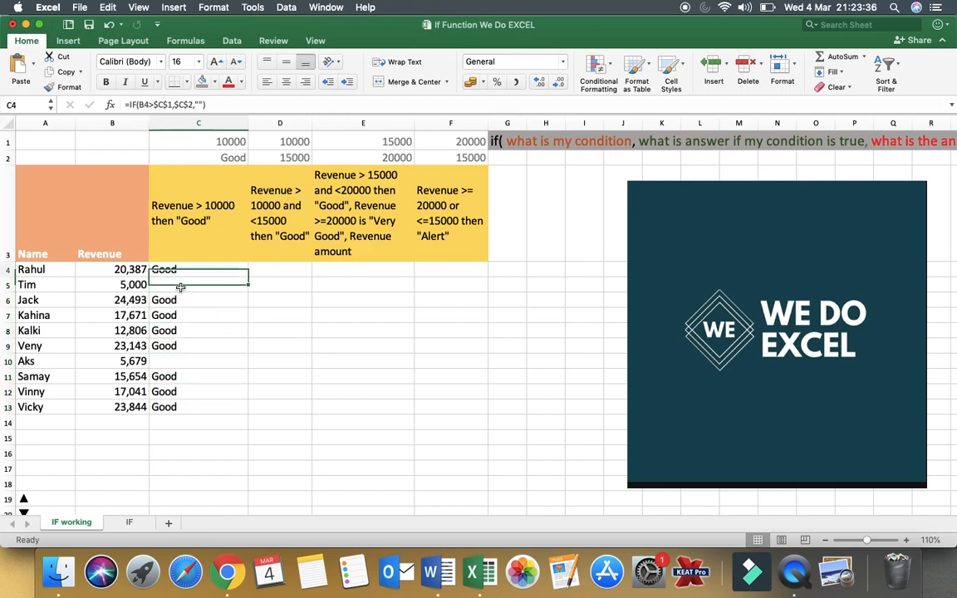
Review the remaining revenue conditions in the column headers D3 through F3
key(Up)
key(Right)
key(Right)
key(Left)
key(Left)
key(Left)
key(Left)
key(Right)
key(Right)
key(Right)
key(Right)
key(Left)
key(Left)
key(Left)
key(Left)
key(Right)
key(Right)
key(Right)
key(Up)
key(Right)
key(Right)
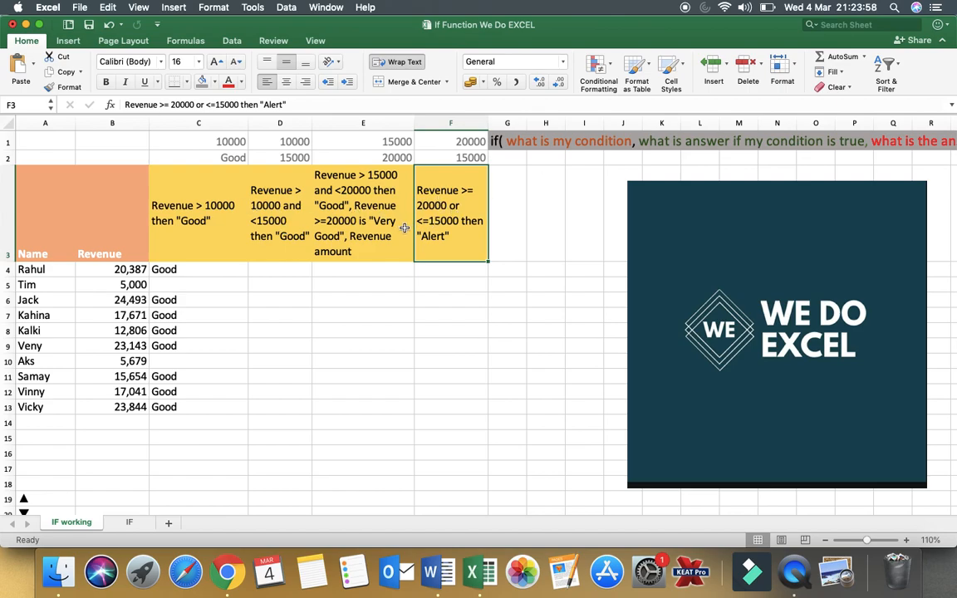
Enter the note "pls pls like and subscribe :)" in cell D8
click(269, 333)
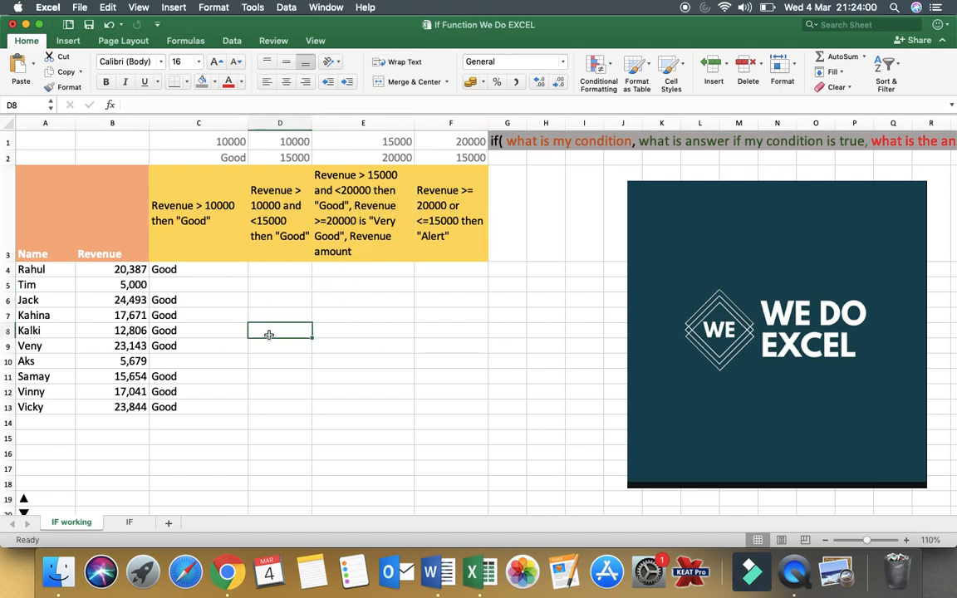
text(pls pl)
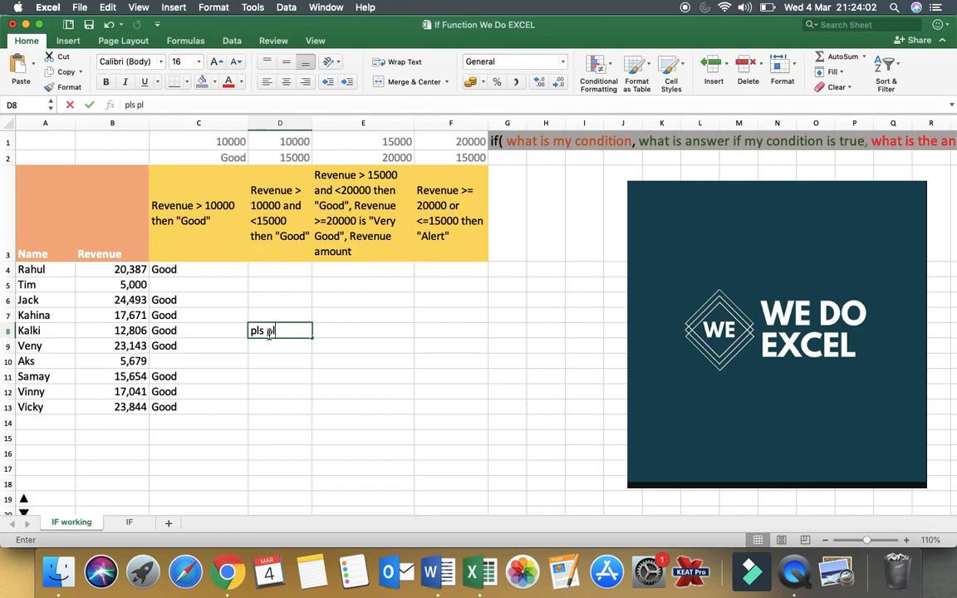
text(s like and)
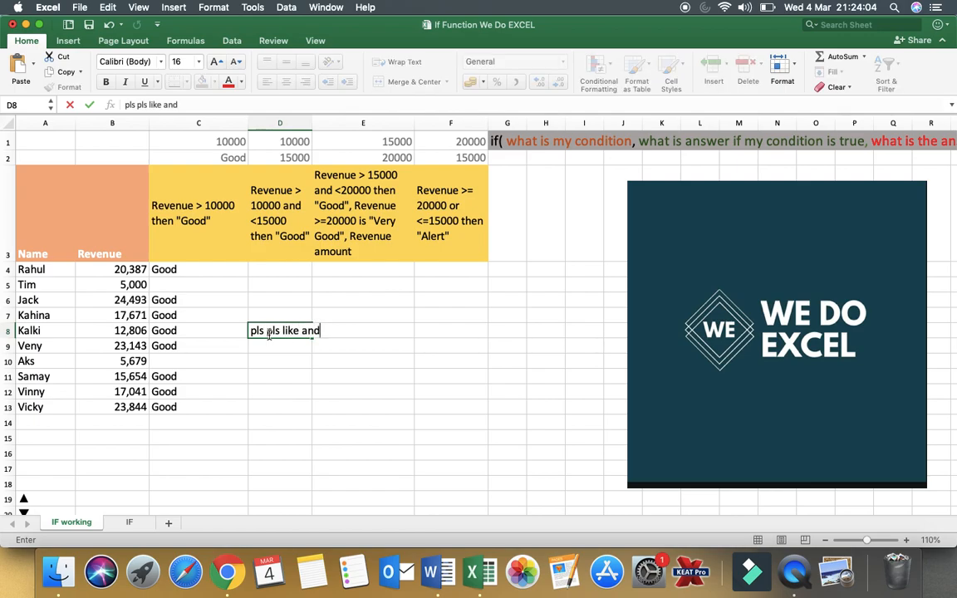
text( subscribe)
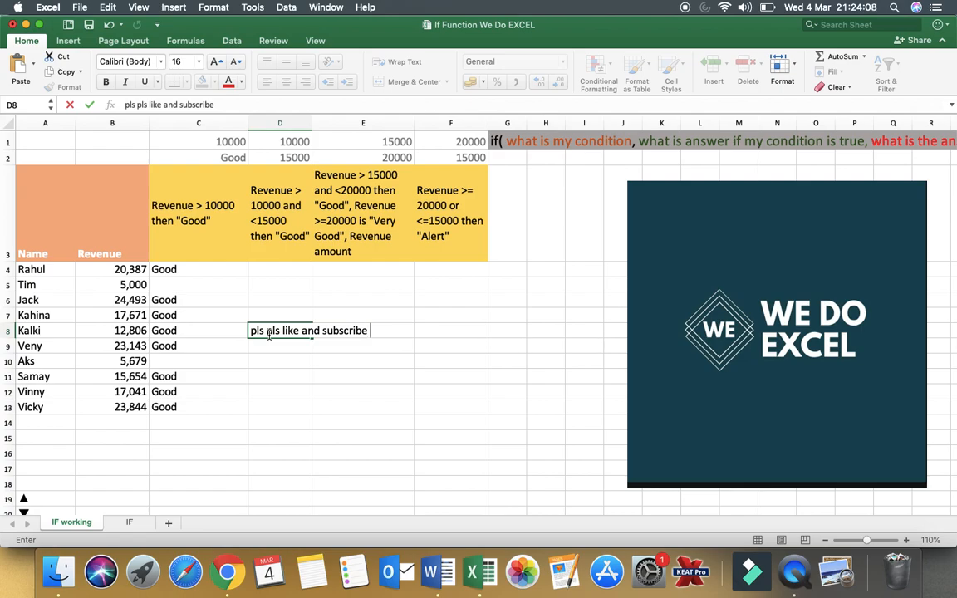
text( :))
key(Return)
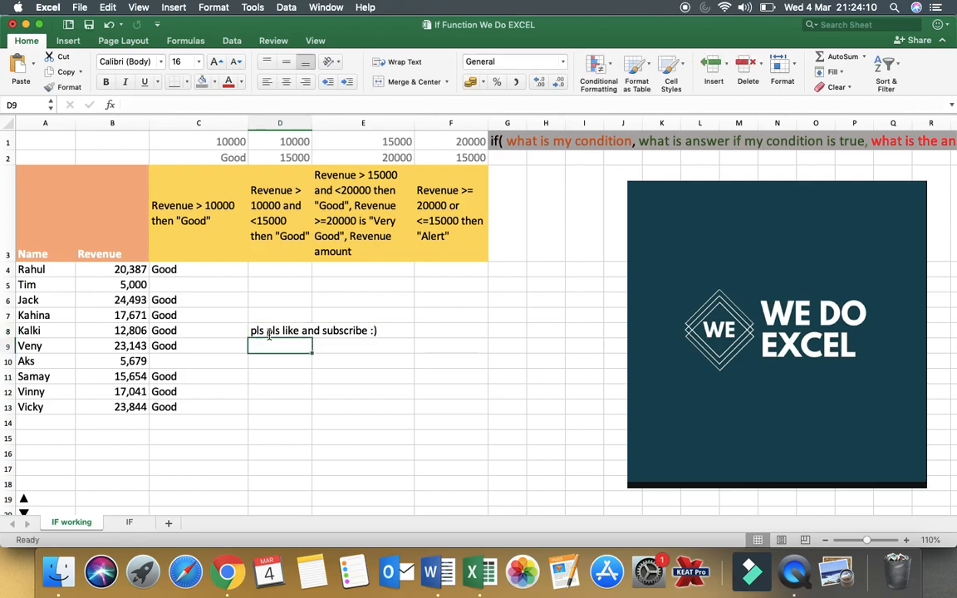